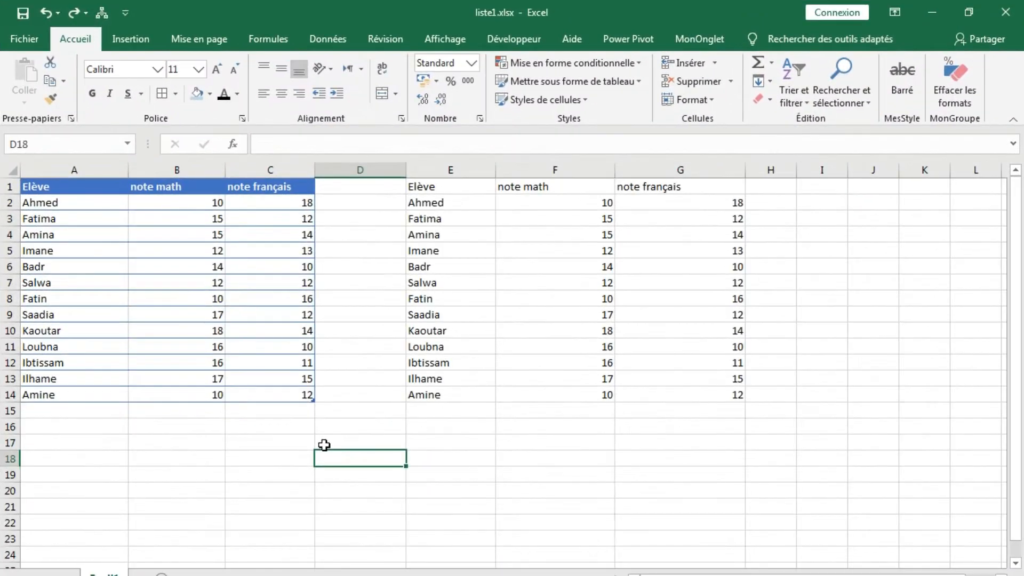
{"action": "left_click", "coordinate": [304, 429]}
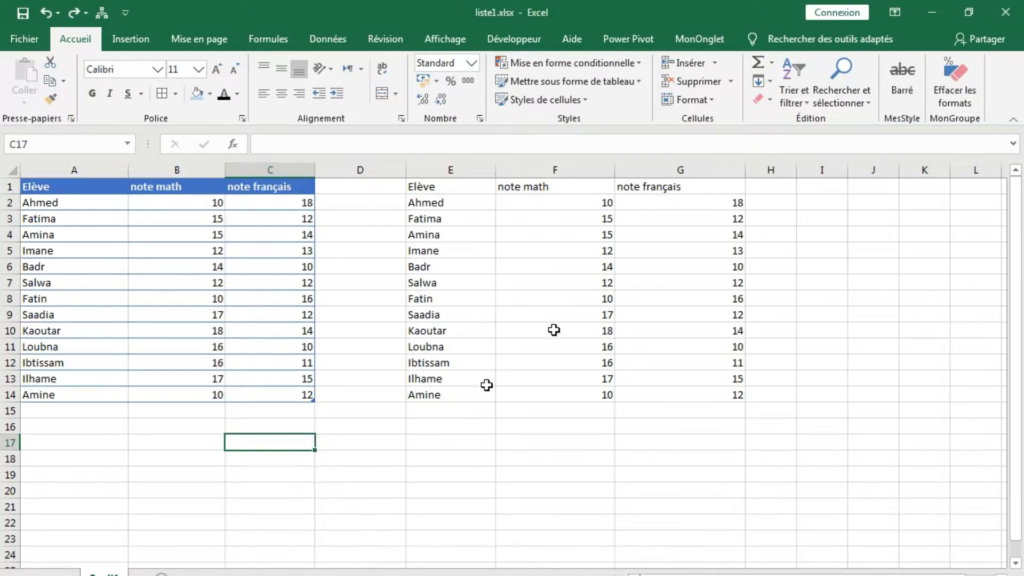
{"action": "left_click", "coordinate": [429, 455]}
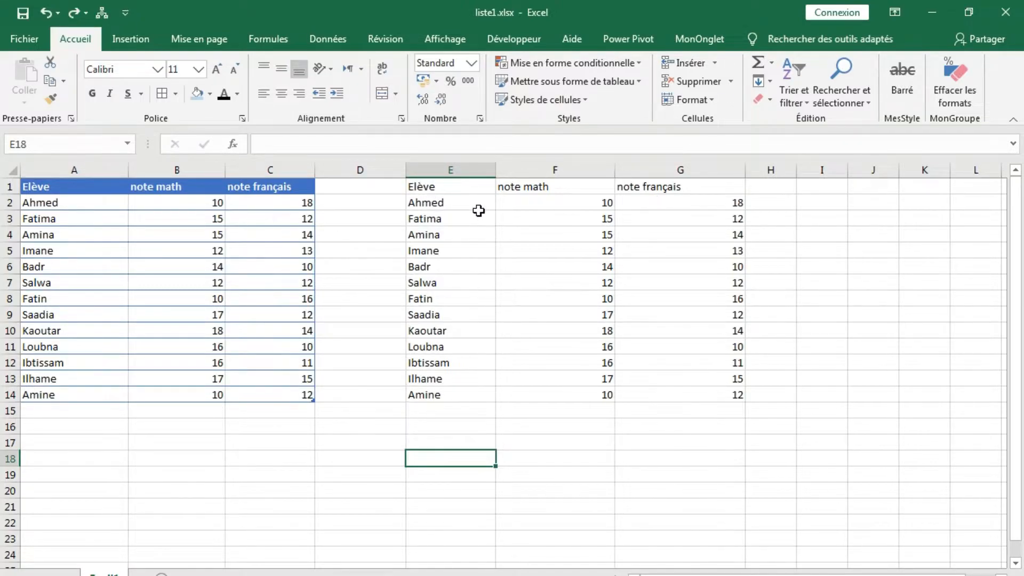
- Apply all borders to the student grades range E1:G14
{"action": "left_click_drag", "start_coordinate": [431, 190], "coordinate": [704, 395]}
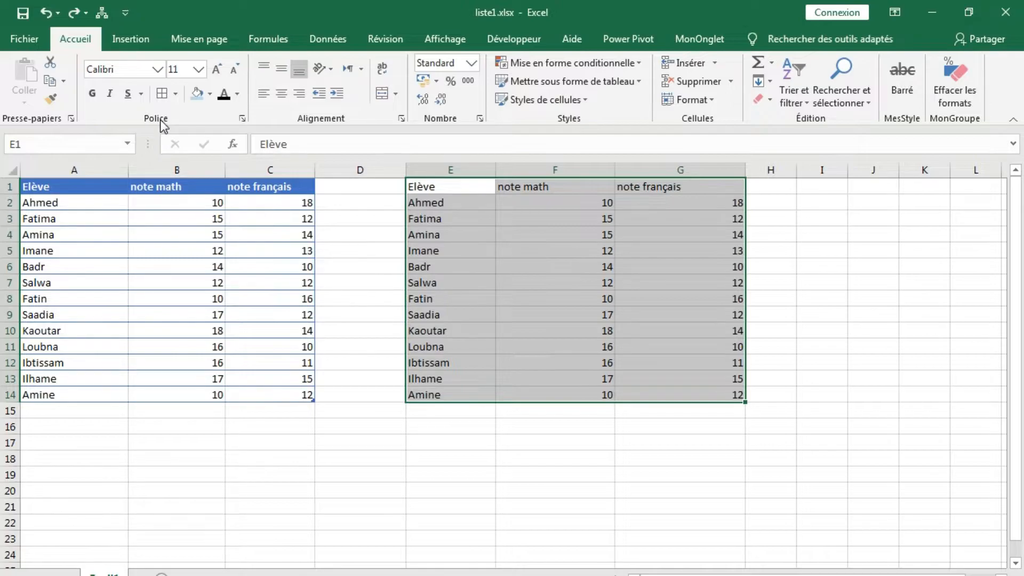
{"action": "left_click", "coordinate": [176, 96]}
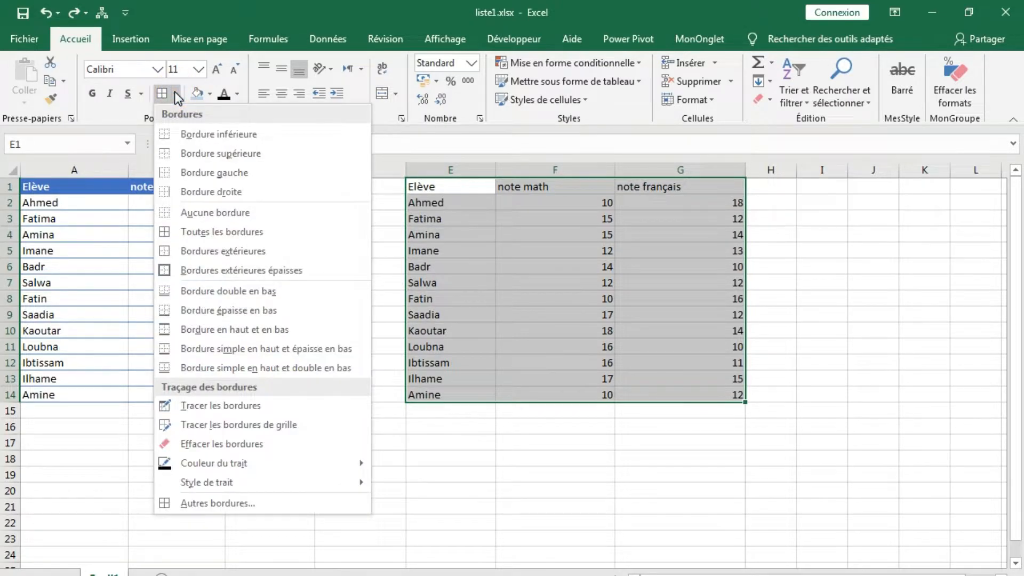
{"action": "left_click", "coordinate": [194, 233]}
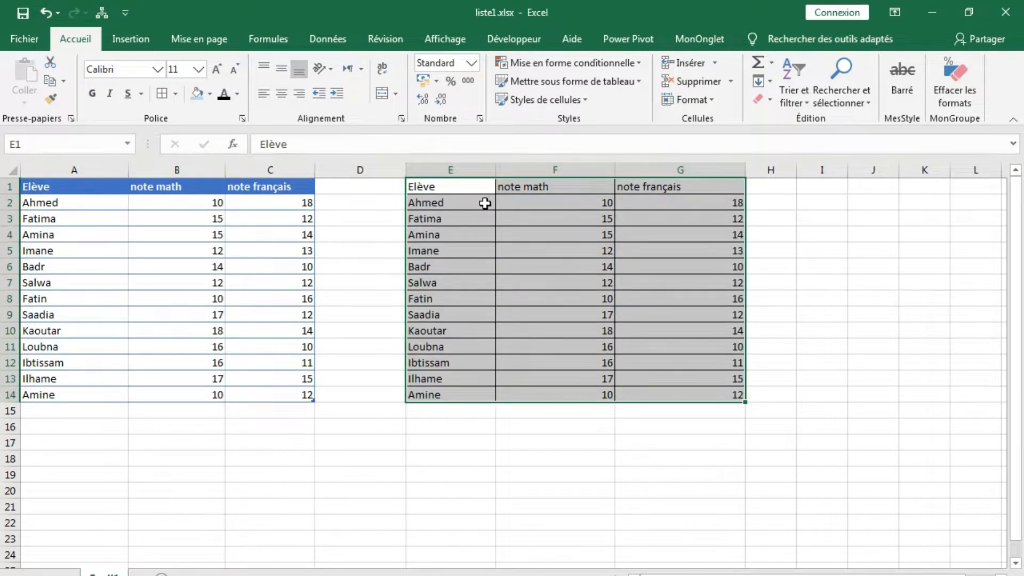
{"action": "left_click", "coordinate": [521, 297]}
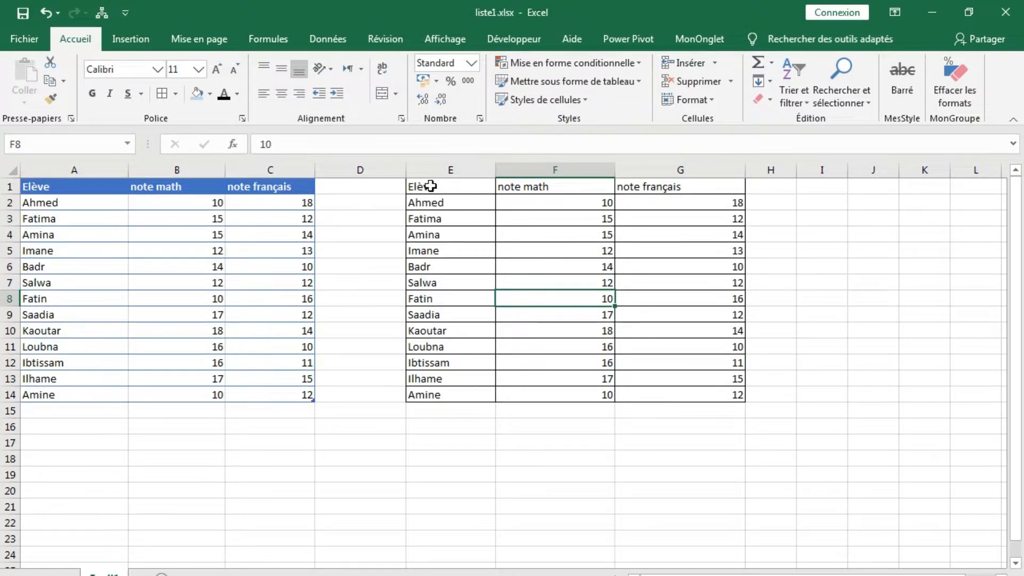
- Format the header cells E1:G1 with a blue fill and bold, white, centred text
{"action": "left_click_drag", "start_coordinate": [423, 187], "coordinate": [650, 191]}
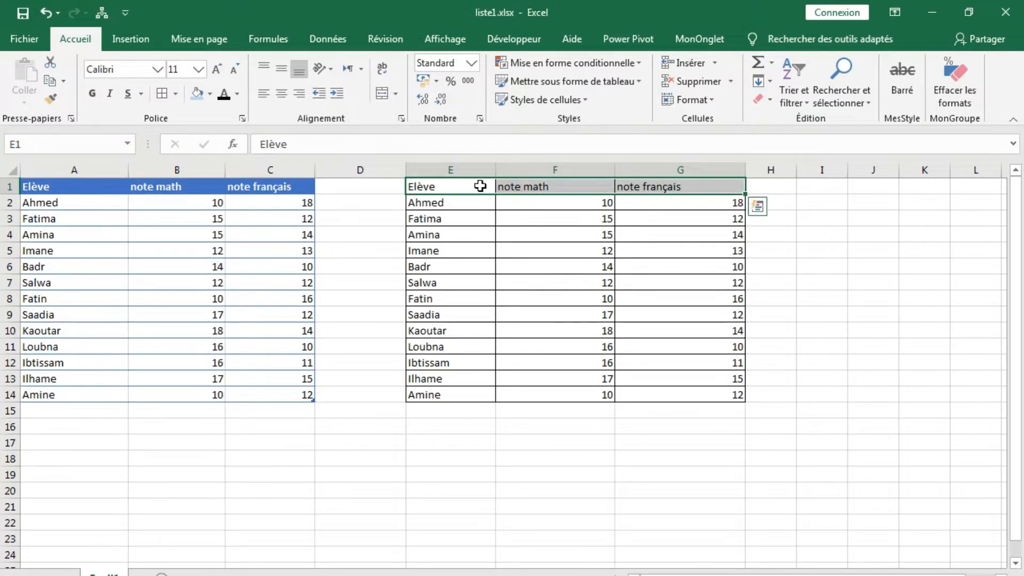
{"action": "left_click", "coordinate": [211, 95]}
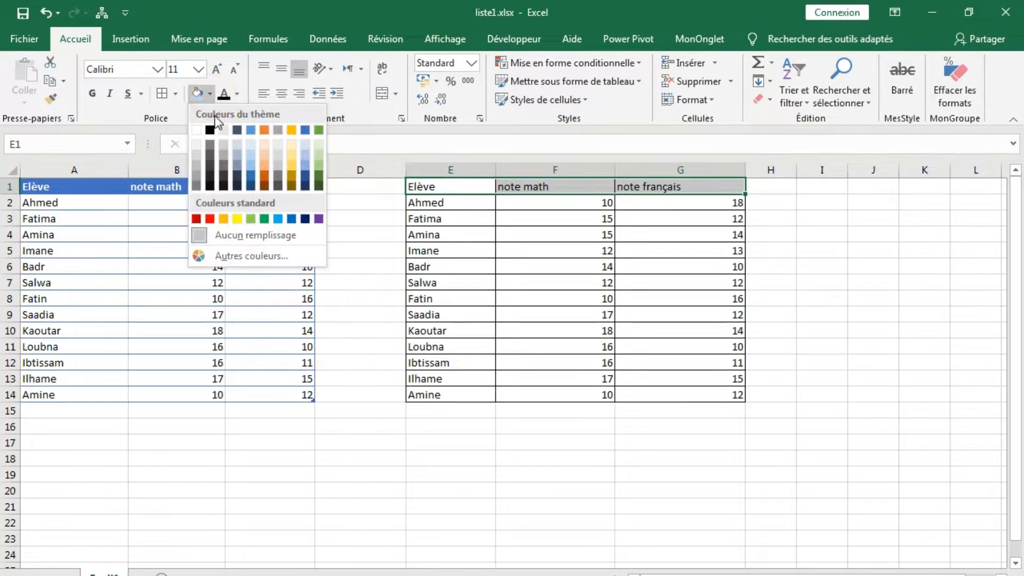
{"action": "left_click", "coordinate": [251, 175]}
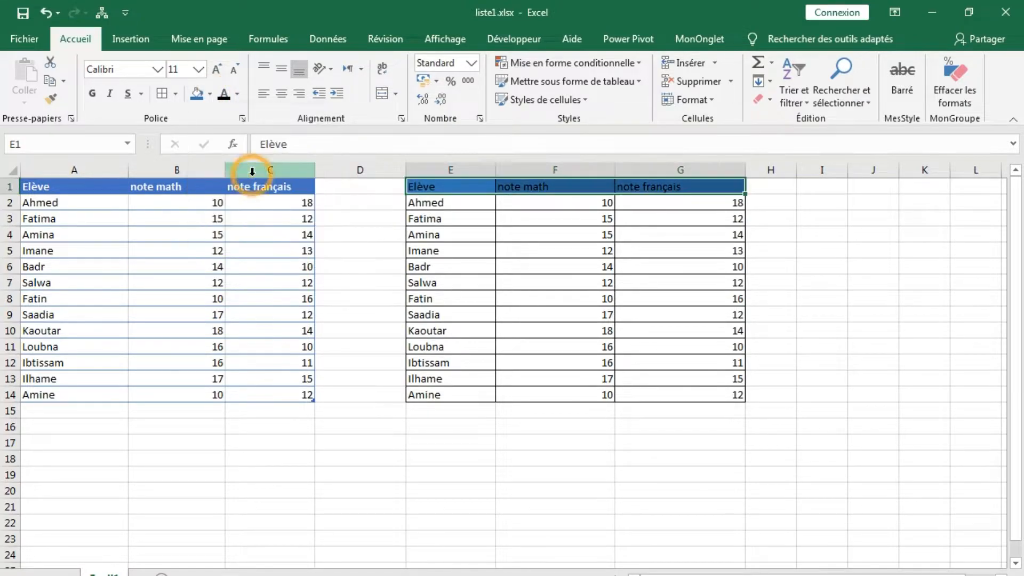
{"action": "left_click", "coordinate": [94, 92]}
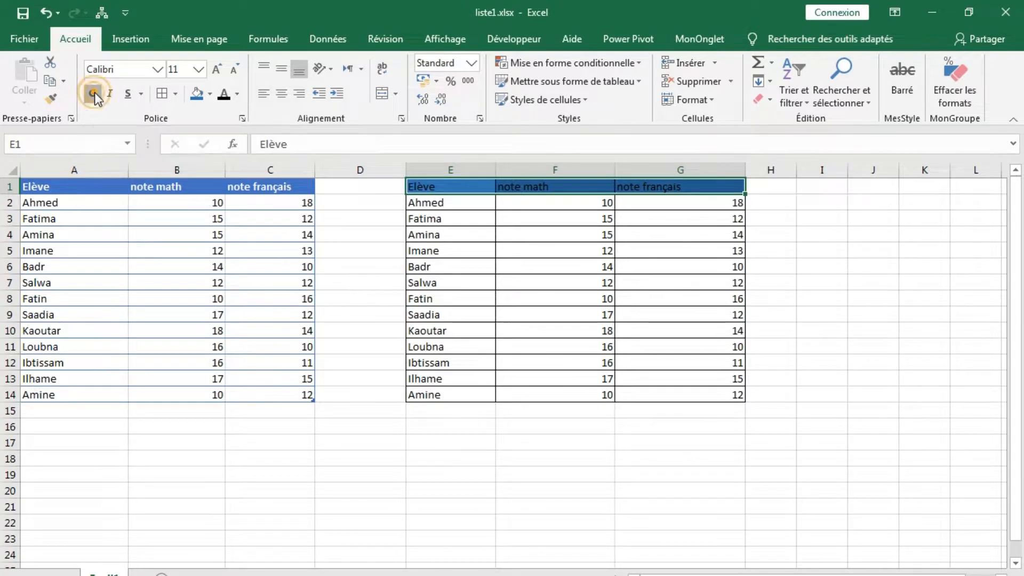
{"action": "left_click", "coordinate": [238, 97]}
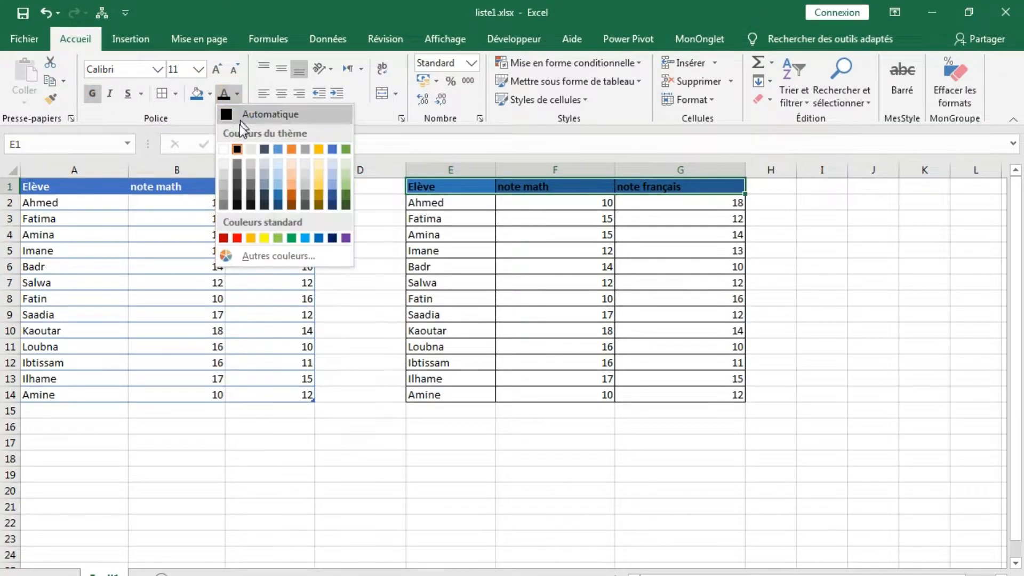
{"action": "left_click", "coordinate": [230, 146]}
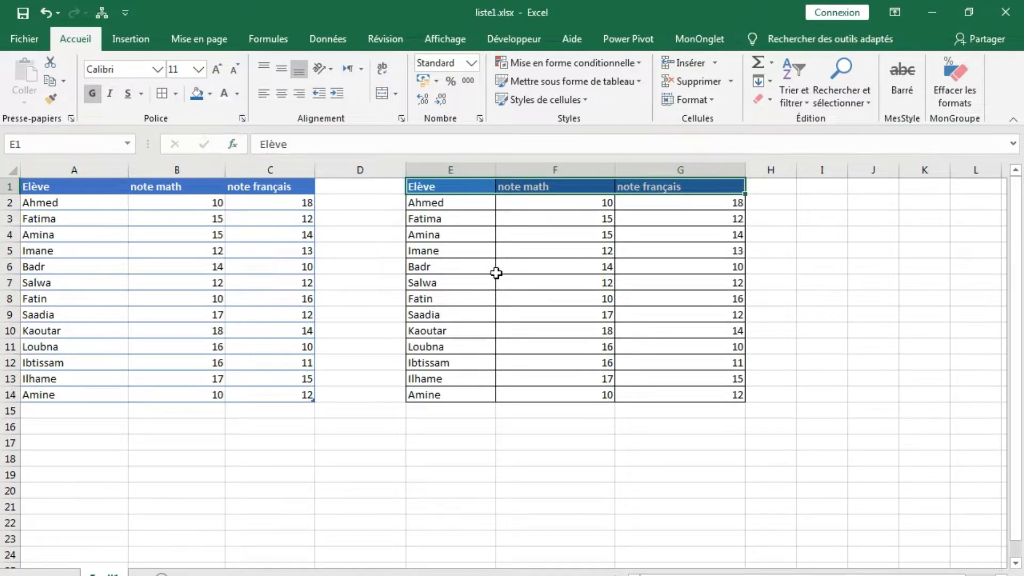
{"action": "left_click", "coordinate": [283, 100]}
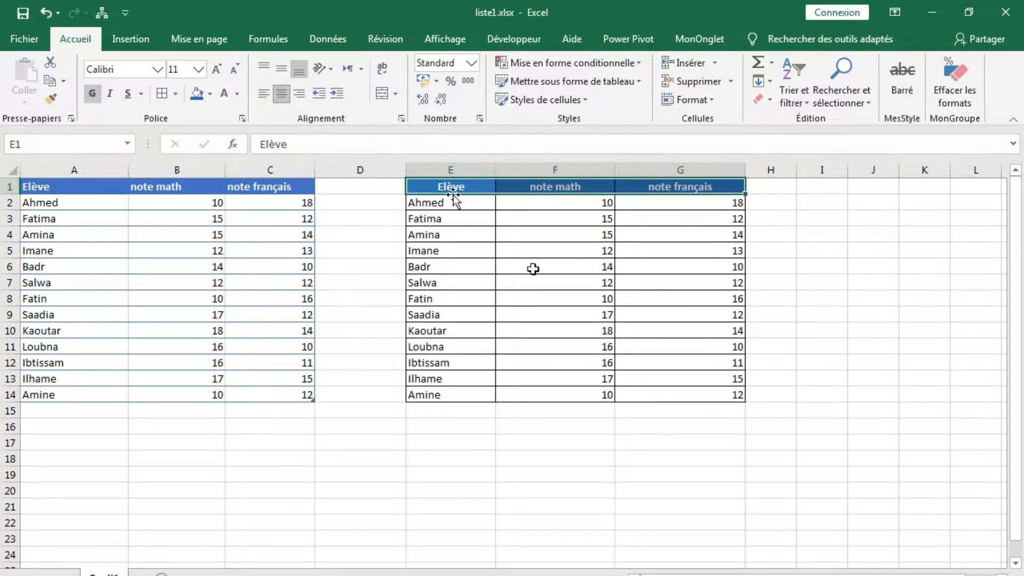
{"action": "left_click", "coordinate": [581, 346]}
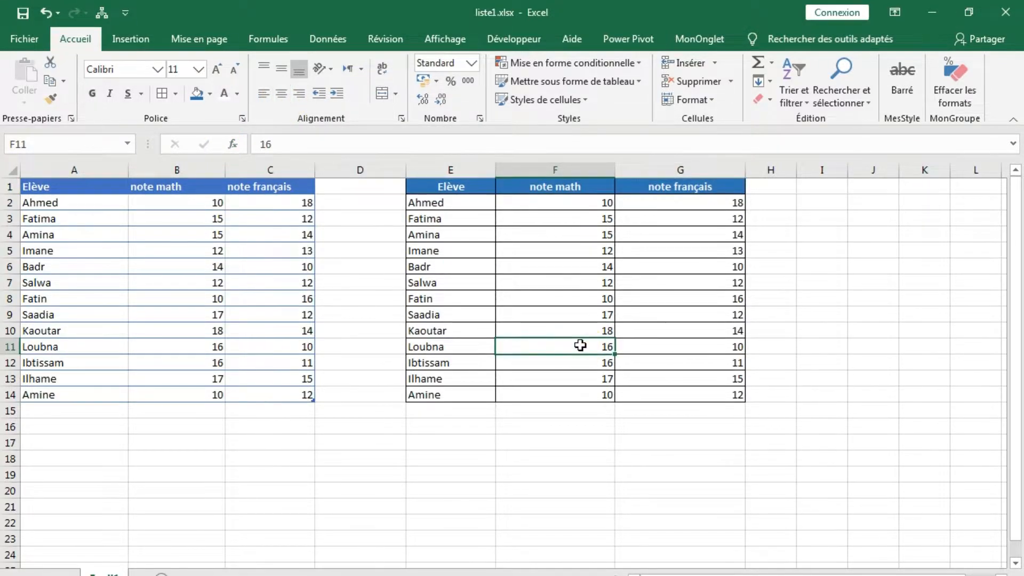
- Compare the table design tools offered for a cell in A1:C14 with those offered for a cell in E1:G14
{"action": "left_click", "coordinate": [491, 474]}
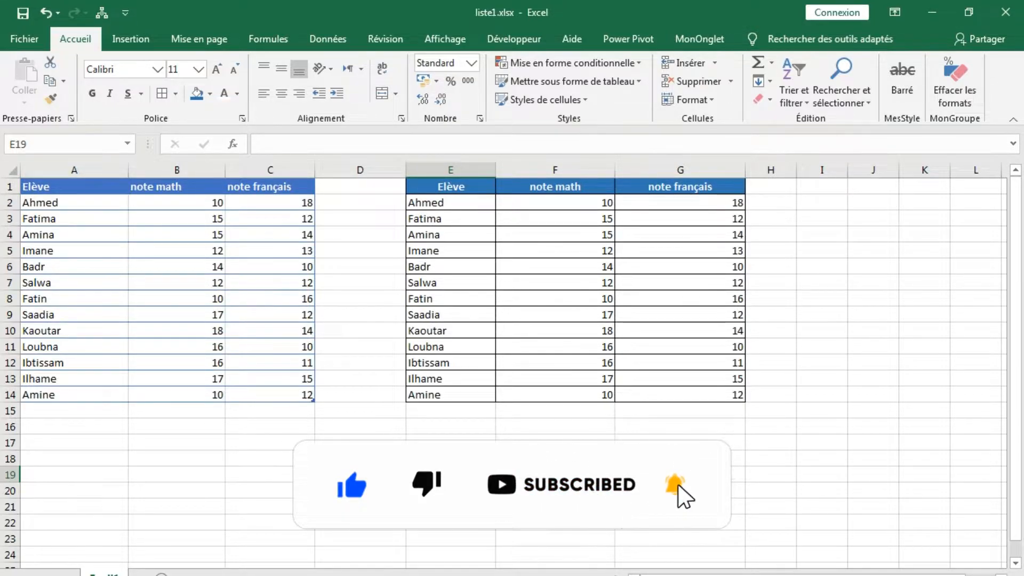
{"action": "left_click", "coordinate": [383, 441]}
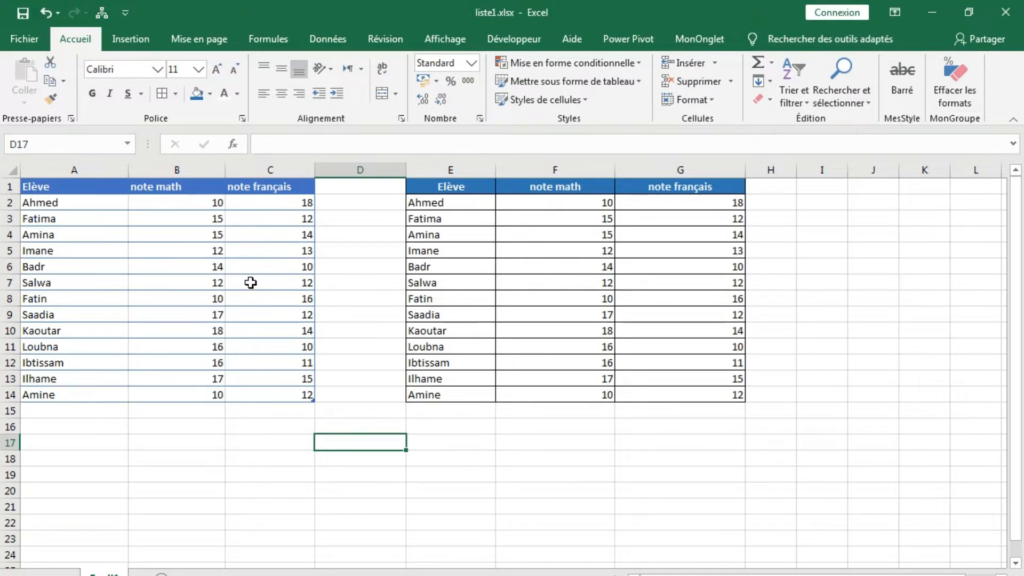
{"action": "left_click", "coordinate": [180, 267]}
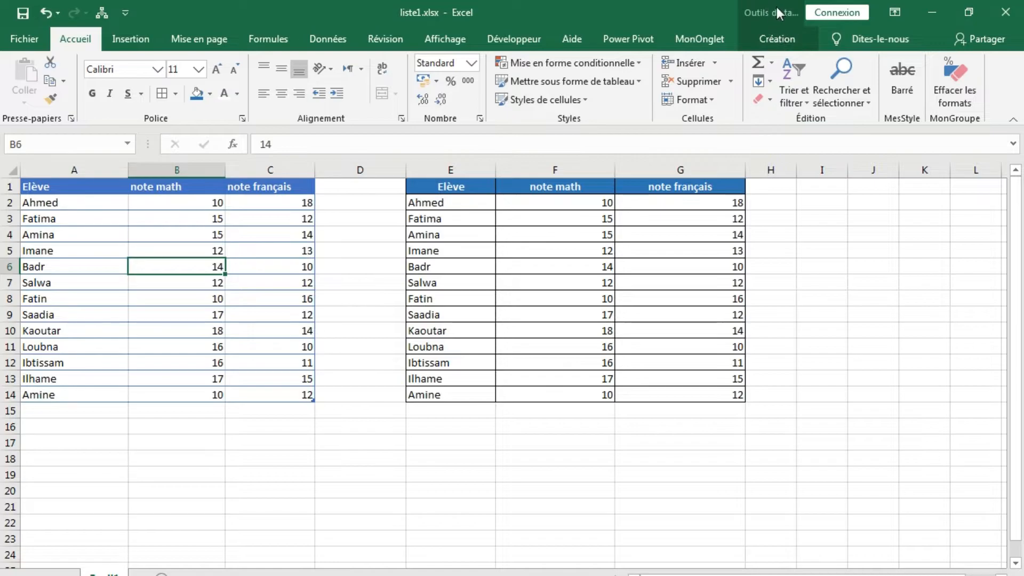
{"action": "left_click", "coordinate": [771, 46]}
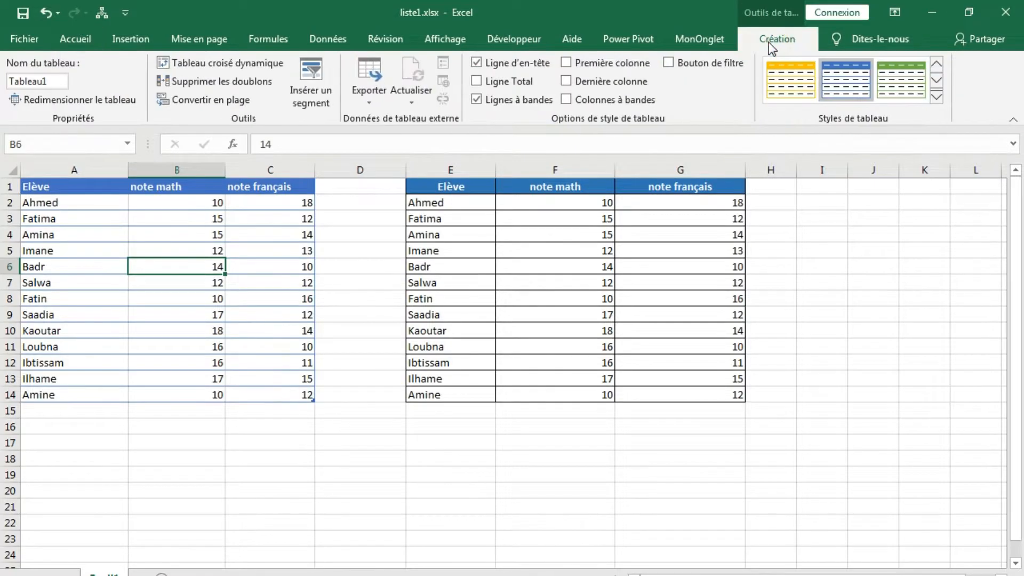
{"action": "left_click", "coordinate": [578, 278]}
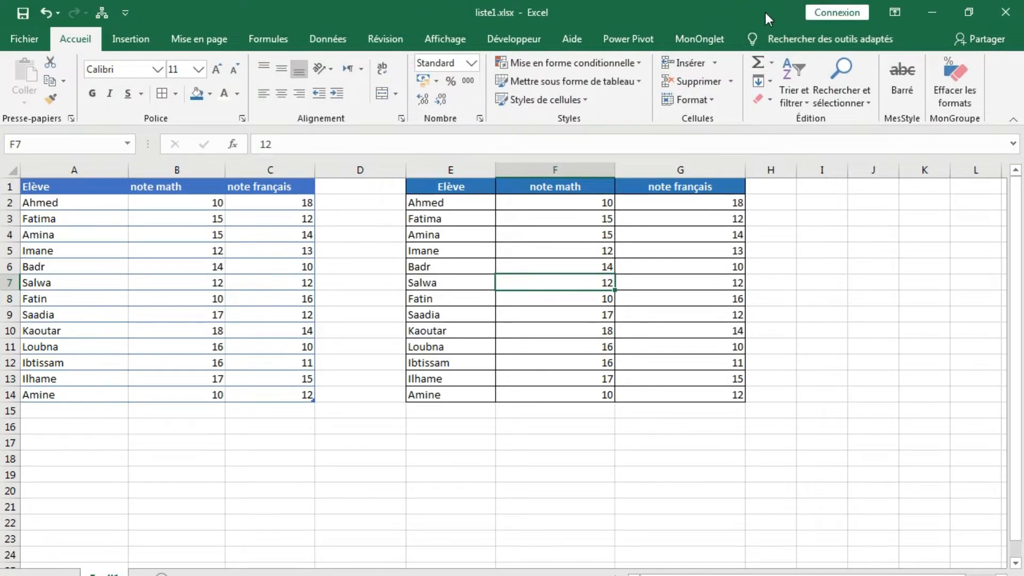
{"action": "left_click", "coordinate": [372, 431]}
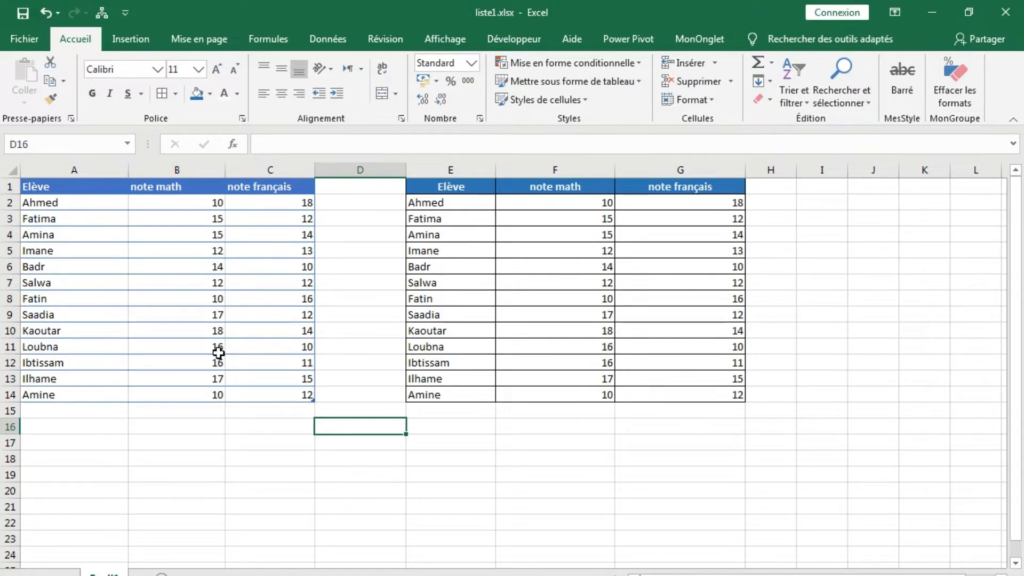
{"action": "left_click", "coordinate": [472, 223]}
{"action": "left_click_drag", "start_coordinate": [434, 189], "coordinate": [642, 353]}
{"action": "left_click", "coordinate": [558, 328]}
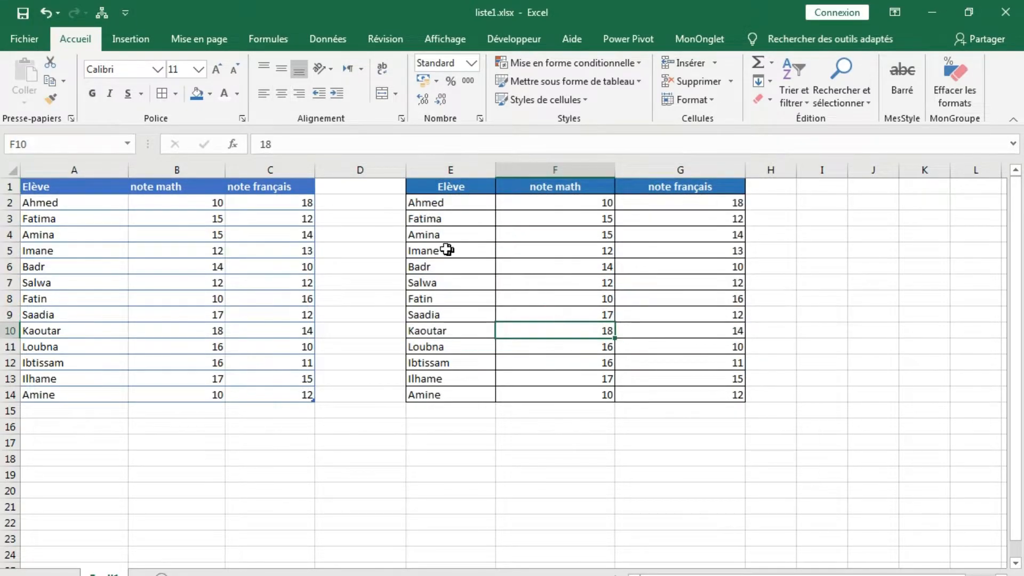
{"action": "left_click", "coordinate": [386, 430]}
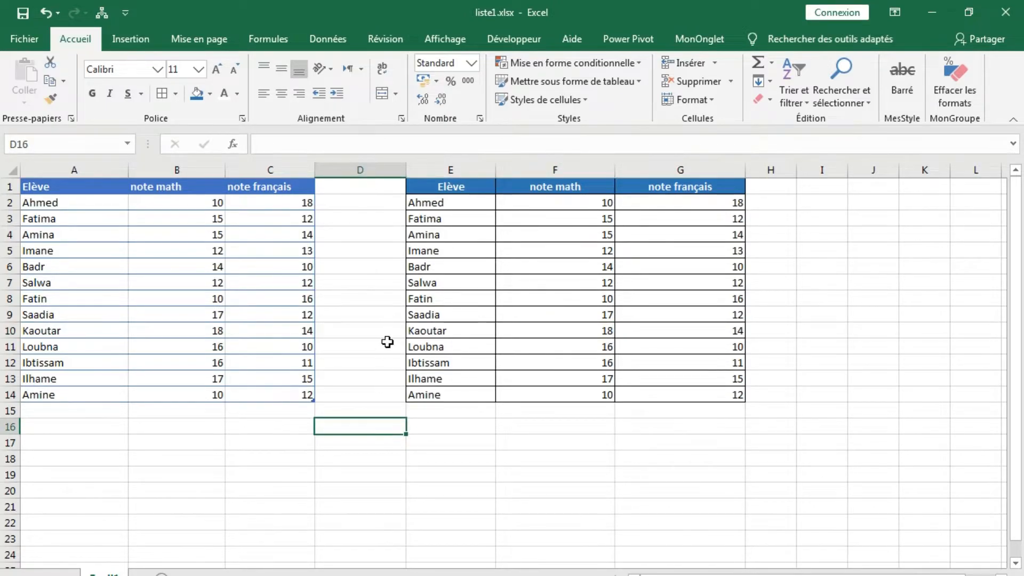
- Undo all the manual formatting applied to E1:G14, including the header formatting and the borders
{"action": "left_click", "coordinate": [47, 14]}
{"action": "left_click", "coordinate": [47, 14]}
{"action": "left_click", "coordinate": [47, 14]}
{"action": "left_click", "coordinate": [47, 14]}
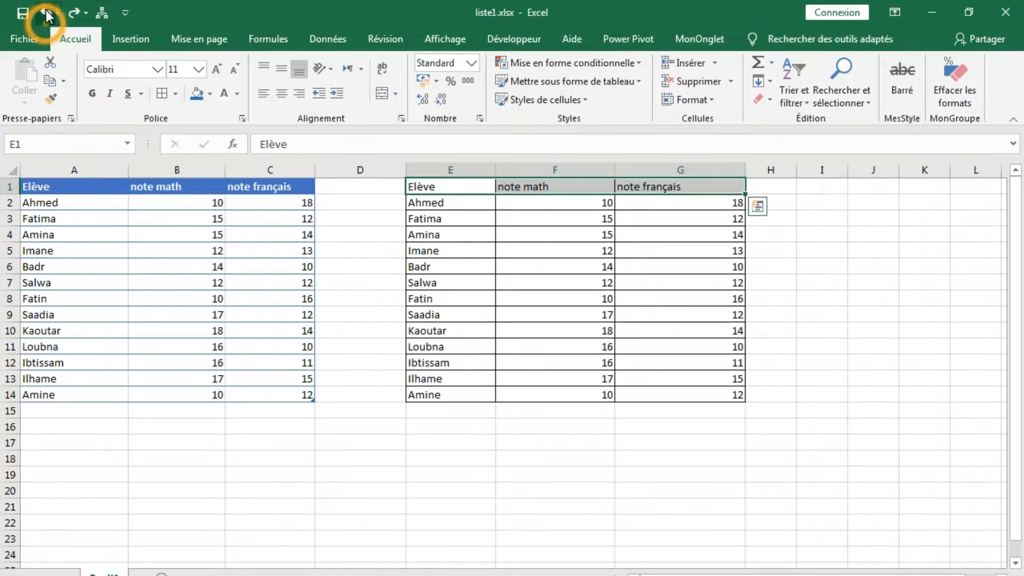
{"action": "left_click", "coordinate": [47, 14]}
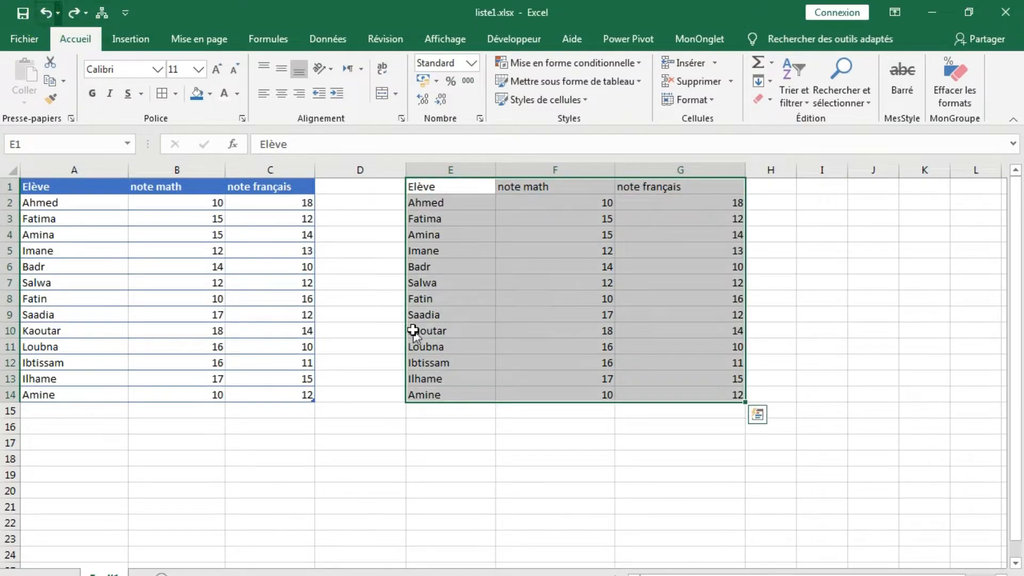
{"action": "left_click", "coordinate": [491, 448]}
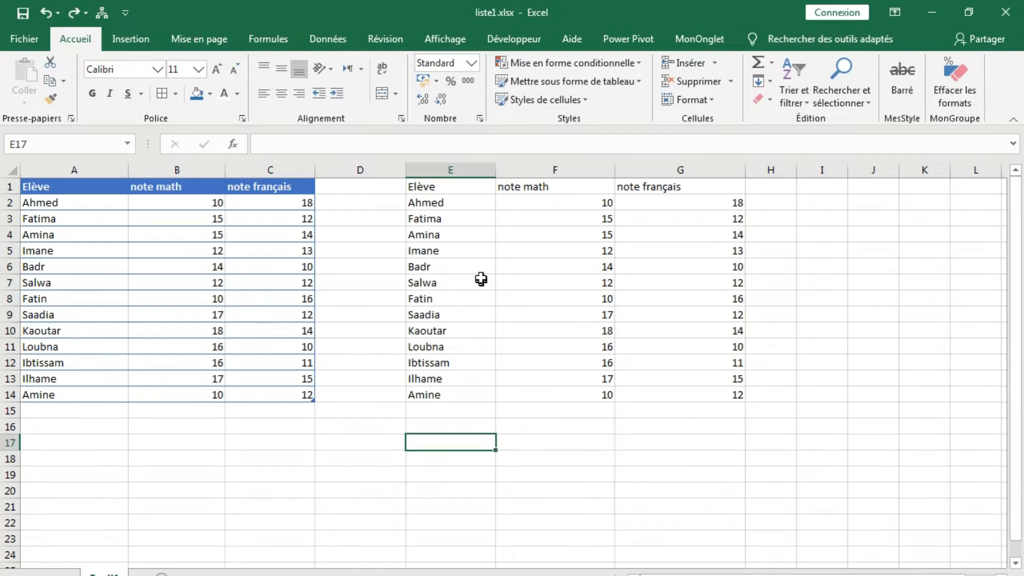
- Format E1:G14 as a table with headers using the style "Blanc, Style de tableau clair 8"
{"action": "left_click_drag", "start_coordinate": [419, 186], "coordinate": [709, 394]}
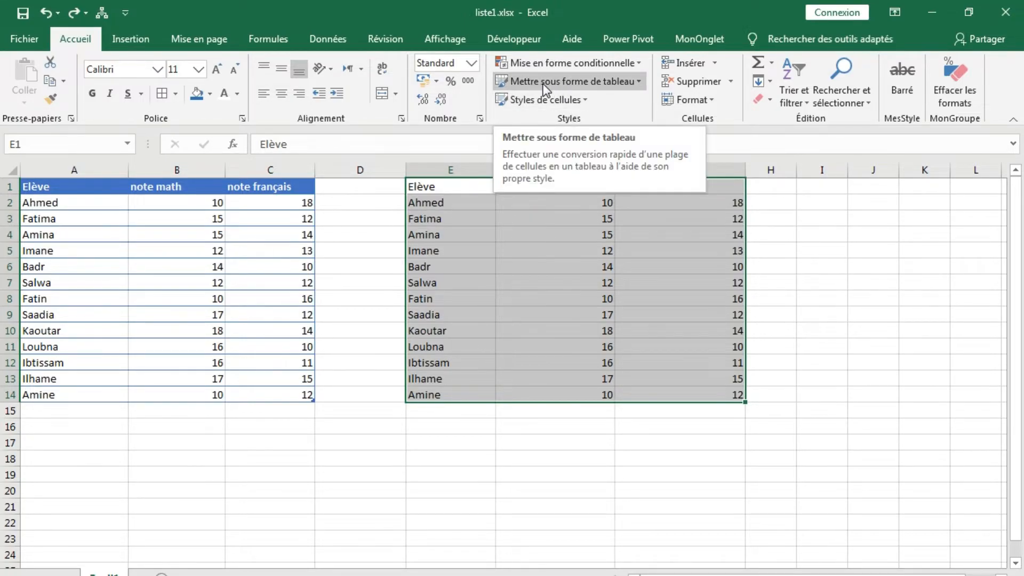
{"action": "left_click", "coordinate": [627, 86]}
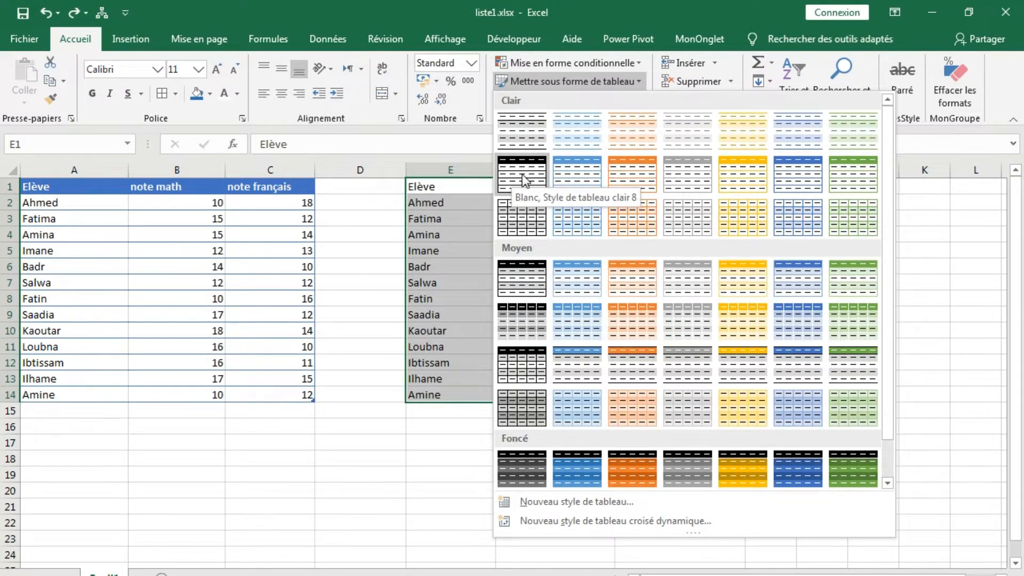
{"action": "left_click", "coordinate": [523, 181]}
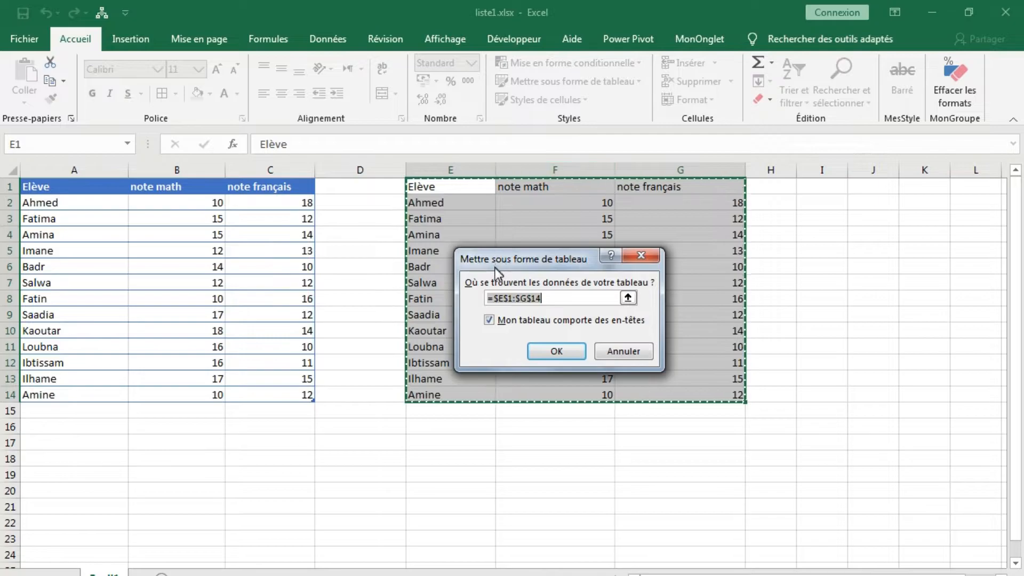
{"action": "mouse_move", "coordinate": [495, 265]}
{"action": "left_mouse_down"}
{"action": "mouse_move", "coordinate": [463, 235]}
{"action": "mouse_move", "coordinate": [487, 253]}
{"action": "left_mouse_up"}
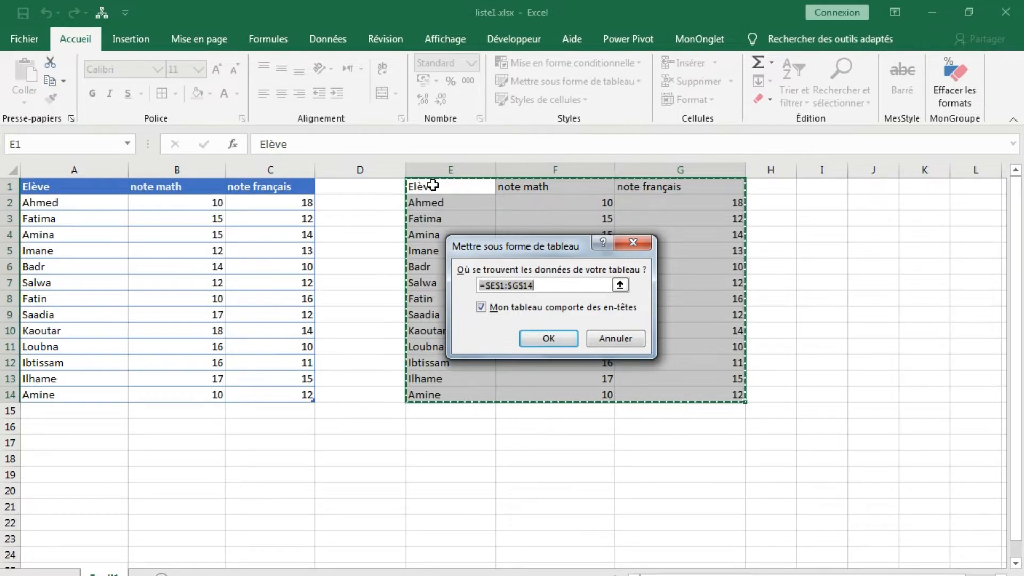
{"action": "left_click", "coordinate": [481, 309]}
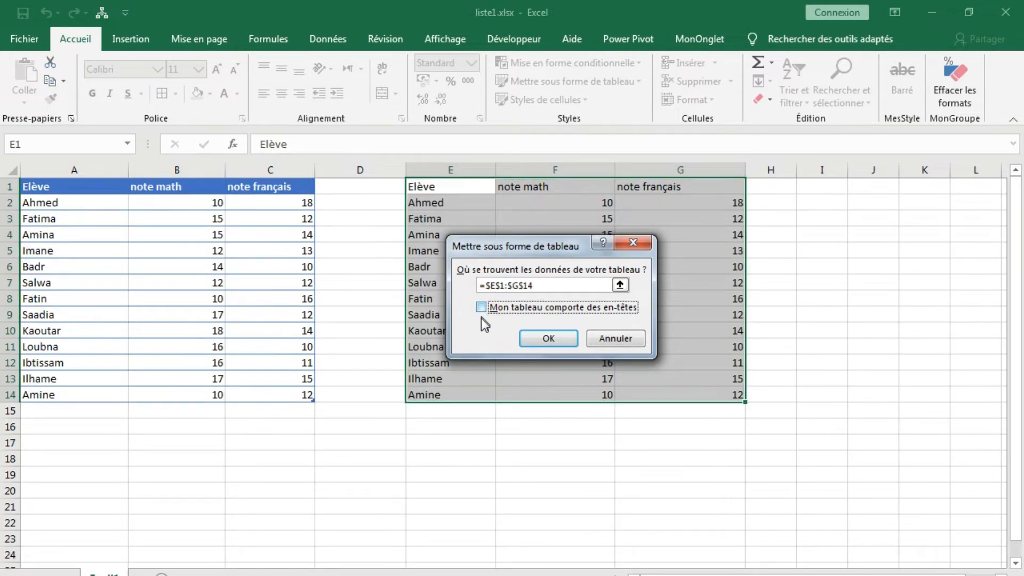
{"action": "left_click", "coordinate": [481, 308]}
{"action": "left_click", "coordinate": [547, 339]}
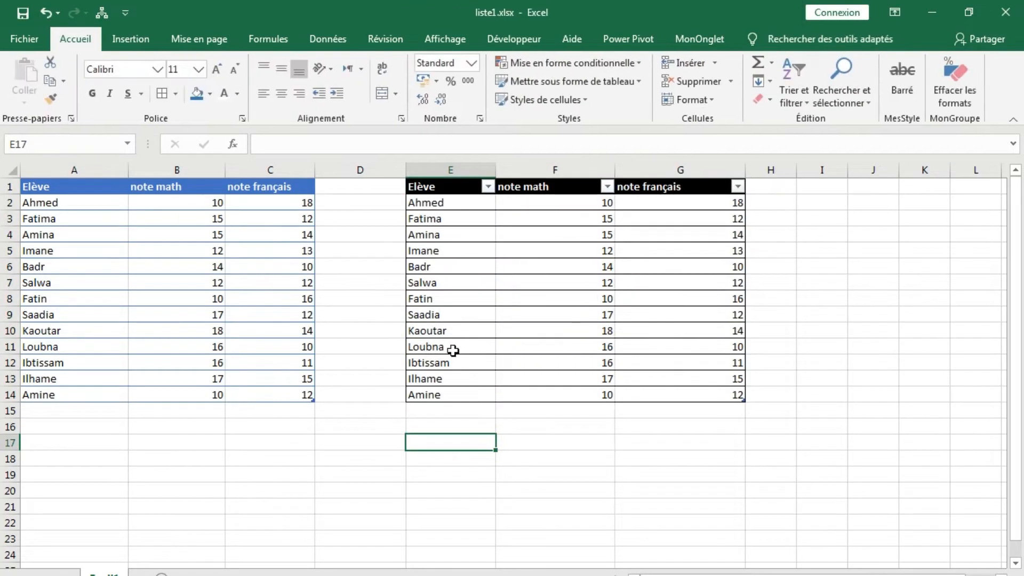
- Remove the filter buttons from the header row of the new table in E1:G14
{"action": "left_click", "coordinate": [536, 272]}
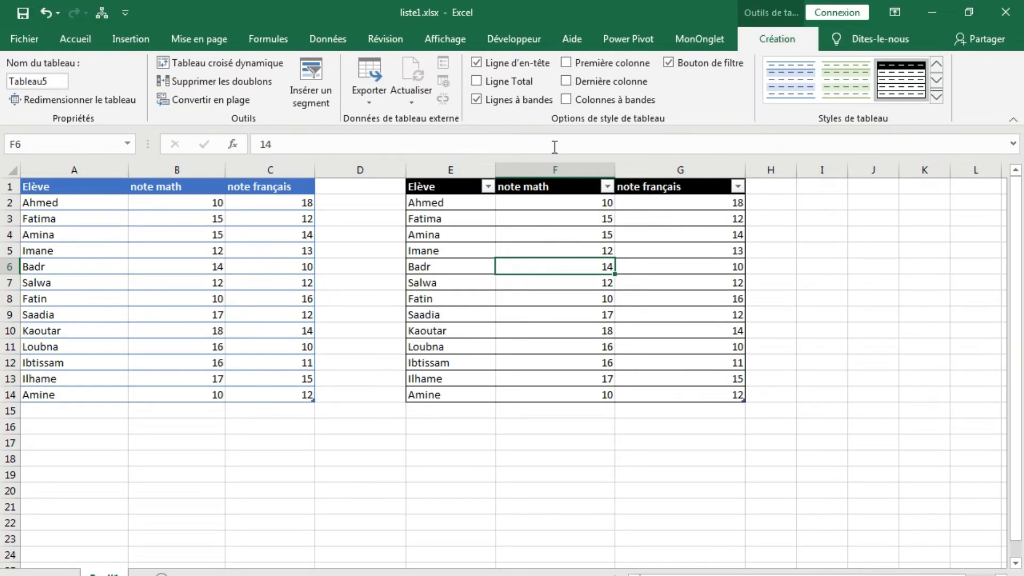
{"action": "left_click", "coordinate": [669, 63]}
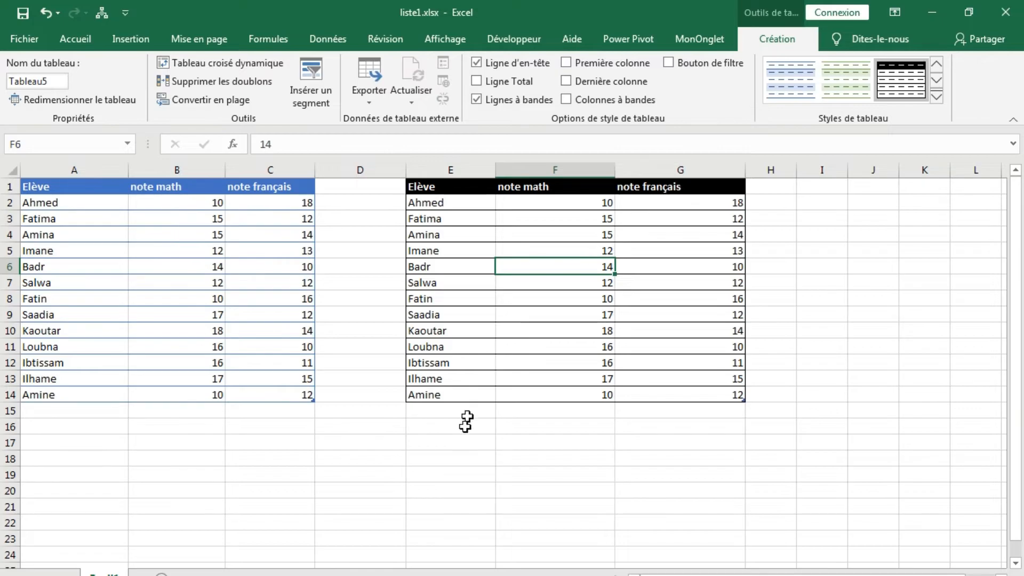
{"action": "left_click", "coordinate": [452, 456]}
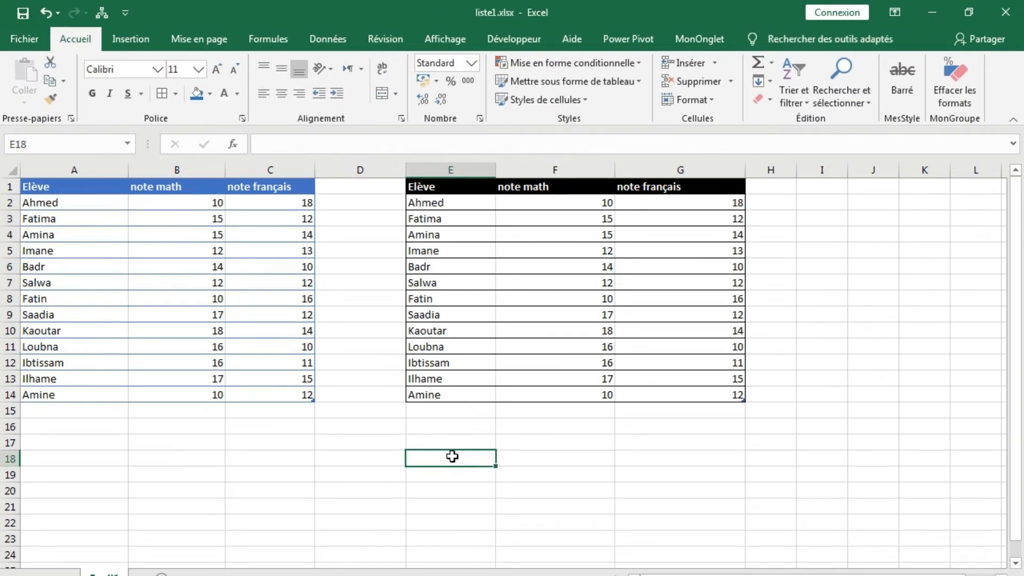
{"action": "left_click", "coordinate": [555, 293]}
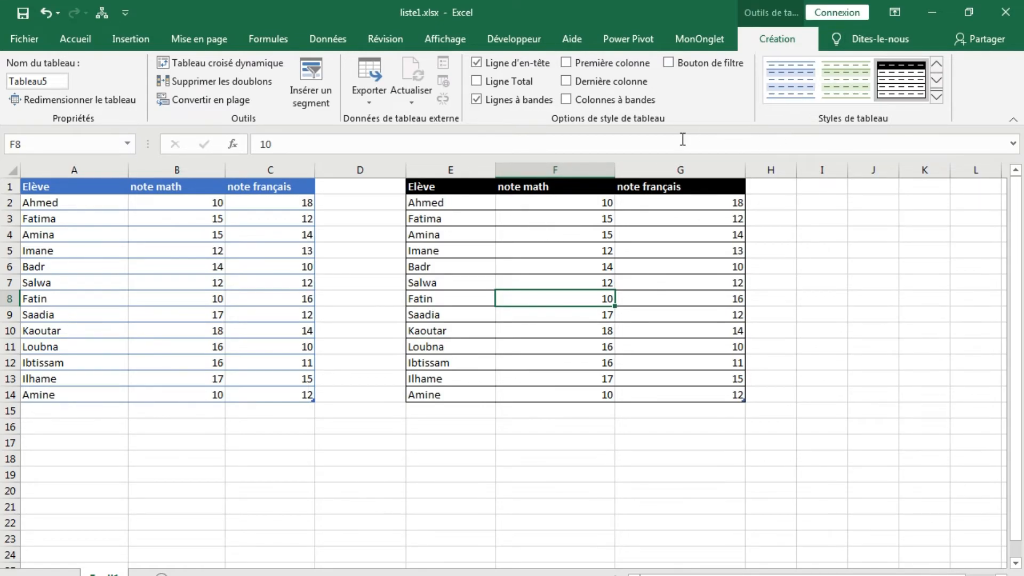
{"action": "left_click", "coordinate": [363, 428]}
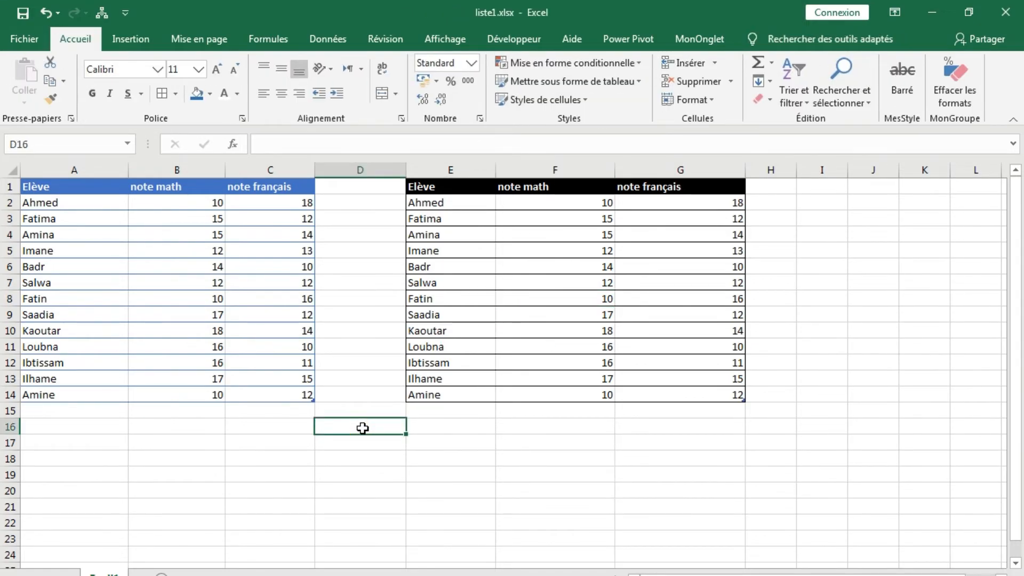